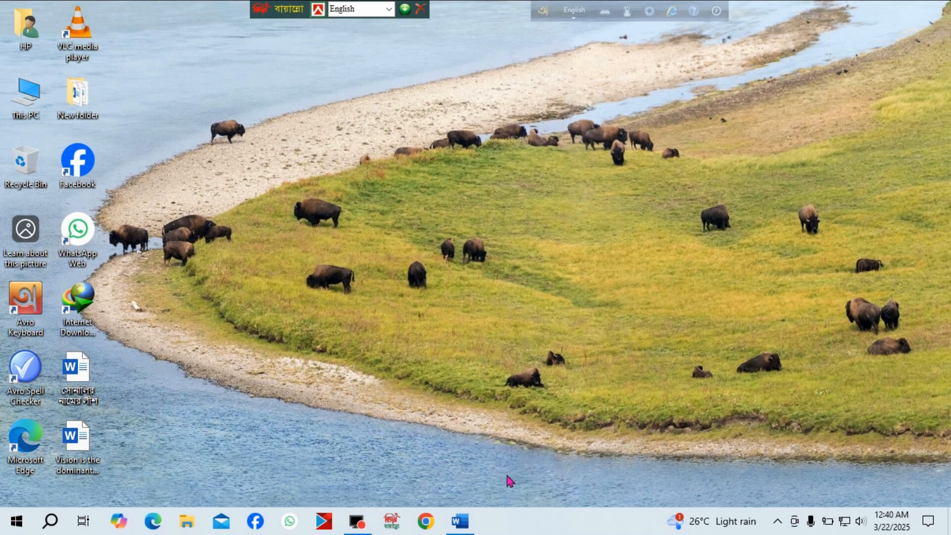
Switch to the open Word document about cattle and set the font at the insertion point to Times New Roman.
{"action": "left_click", "coordinate": [460, 522]}
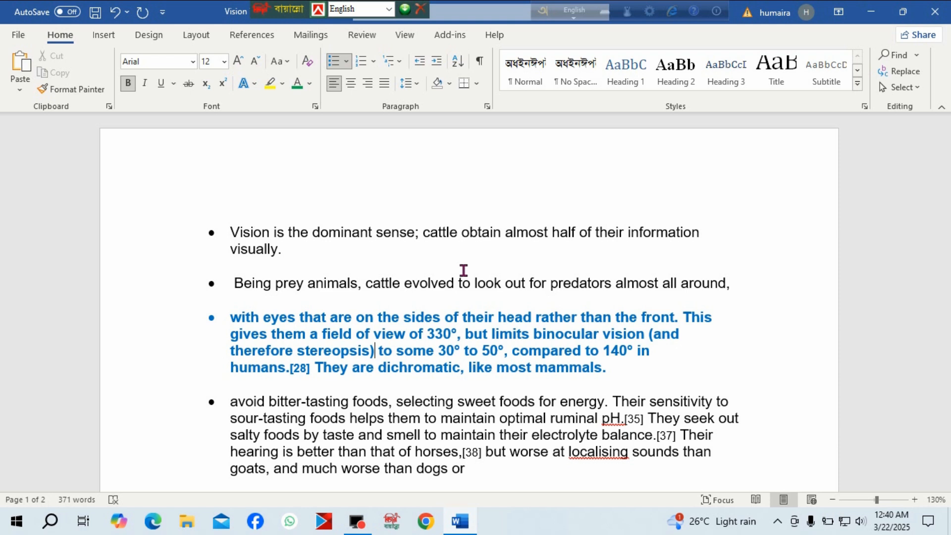
{"action": "left_click", "coordinate": [194, 63]}
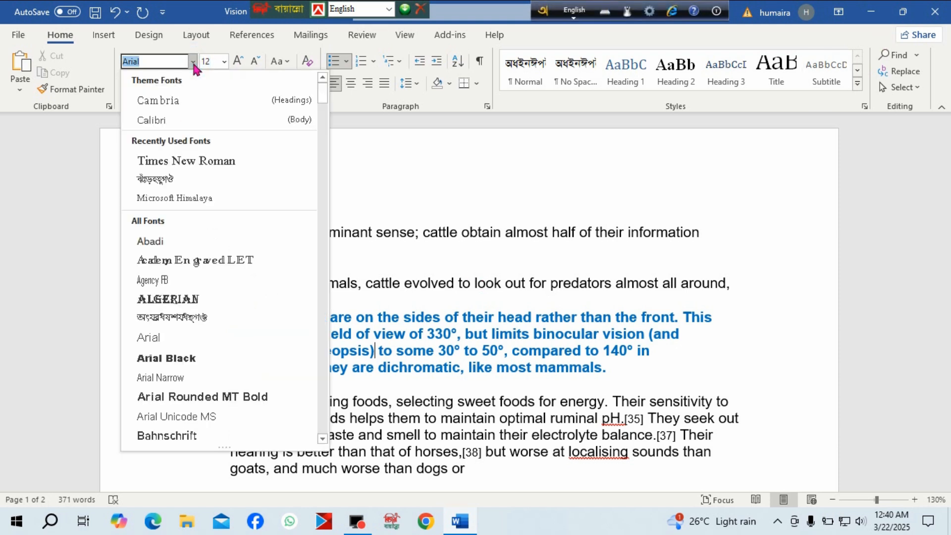
{"action": "left_click", "coordinate": [200, 163]}
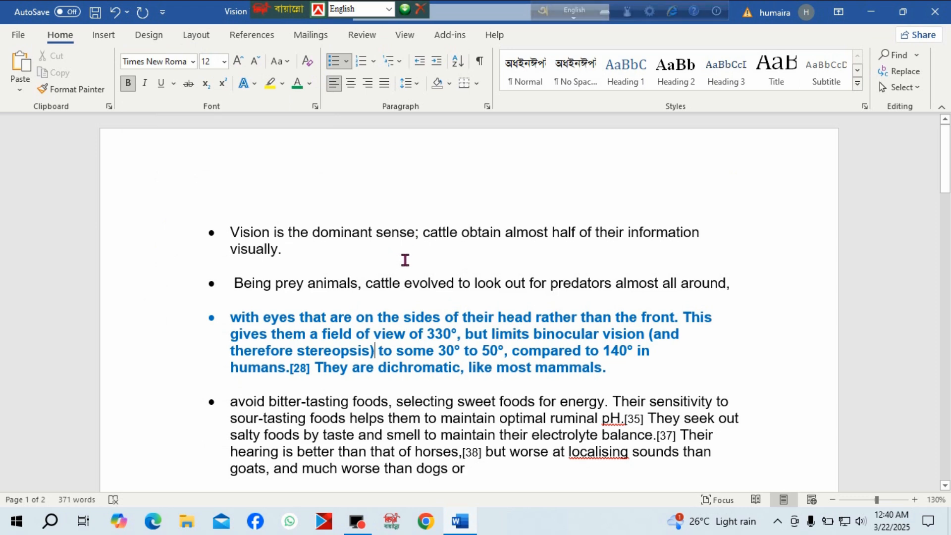
Hide the blue bulleted paragraph beginning "with eyes that are on the sides of their head" by applying the Hidden font effect.
{"action": "scroll", "coordinate": [313, 287], "scroll_direction": "down", "scroll_amount": 1}
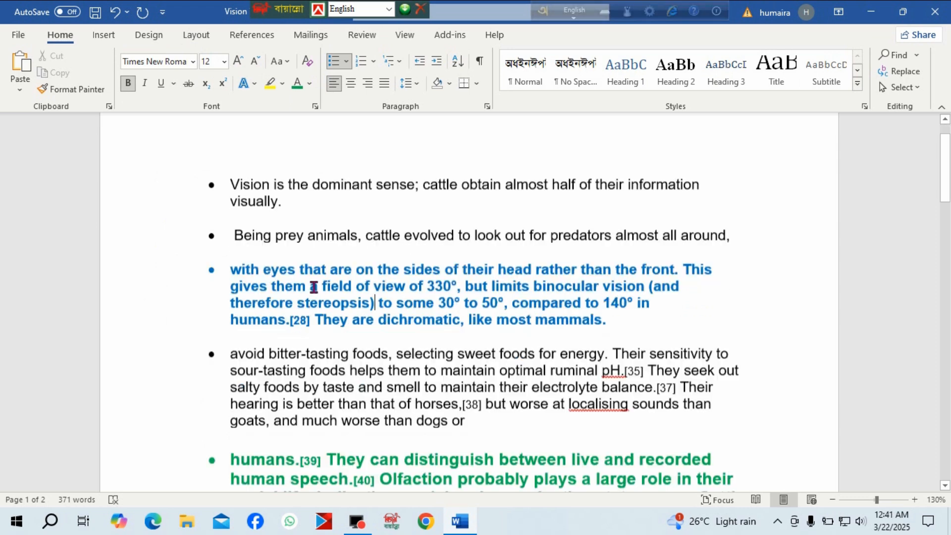
{"action": "scroll", "coordinate": [313, 287], "scroll_direction": "down", "scroll_amount": 6}
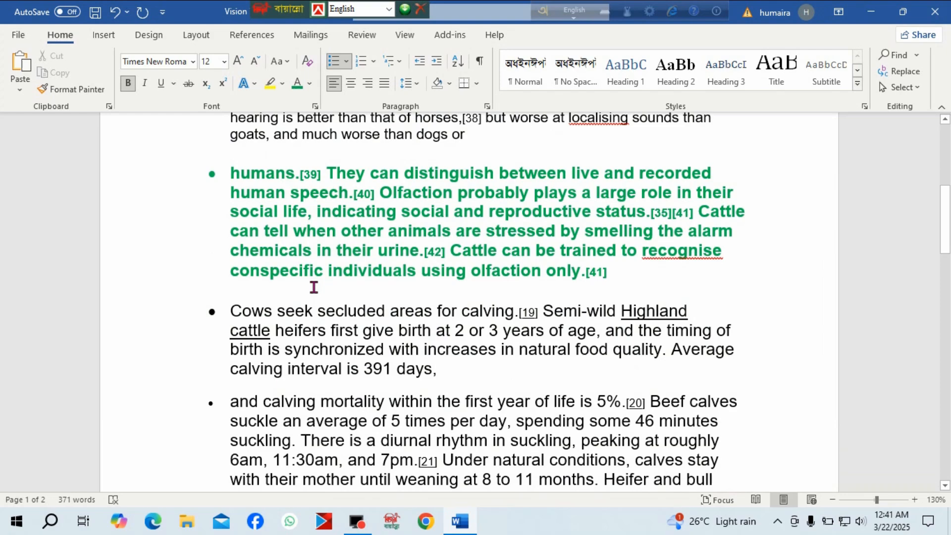
{"action": "scroll", "coordinate": [314, 287], "scroll_direction": "down", "scroll_amount": 5}
{"action": "scroll", "coordinate": [313, 287], "scroll_direction": "up", "scroll_amount": 2}
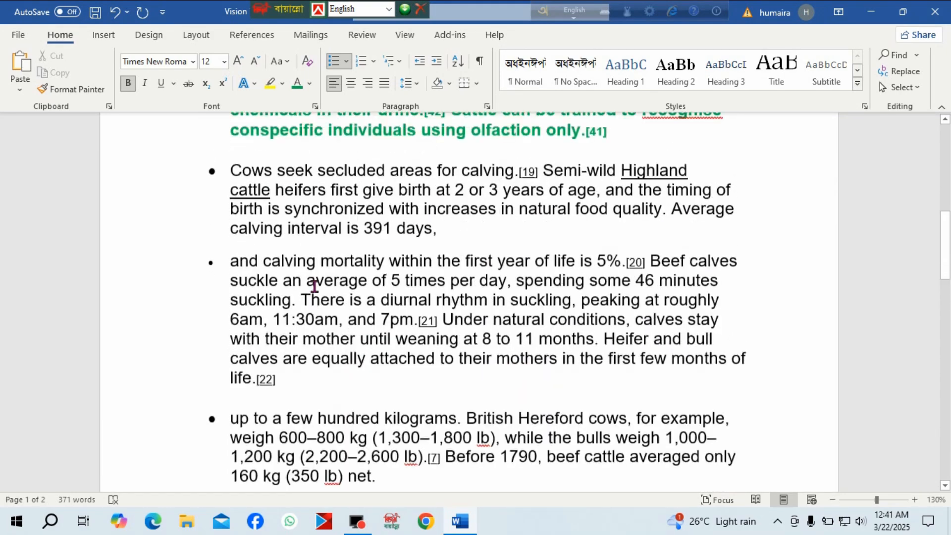
{"action": "scroll", "coordinate": [313, 285], "scroll_direction": "up", "scroll_amount": 10}
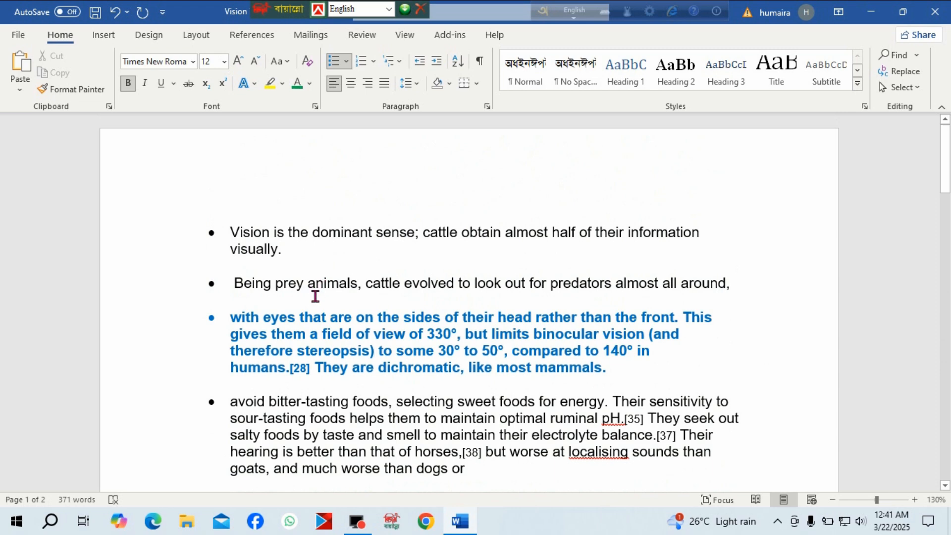
{"action": "scroll", "coordinate": [315, 296], "scroll_direction": "down", "scroll_amount": 2}
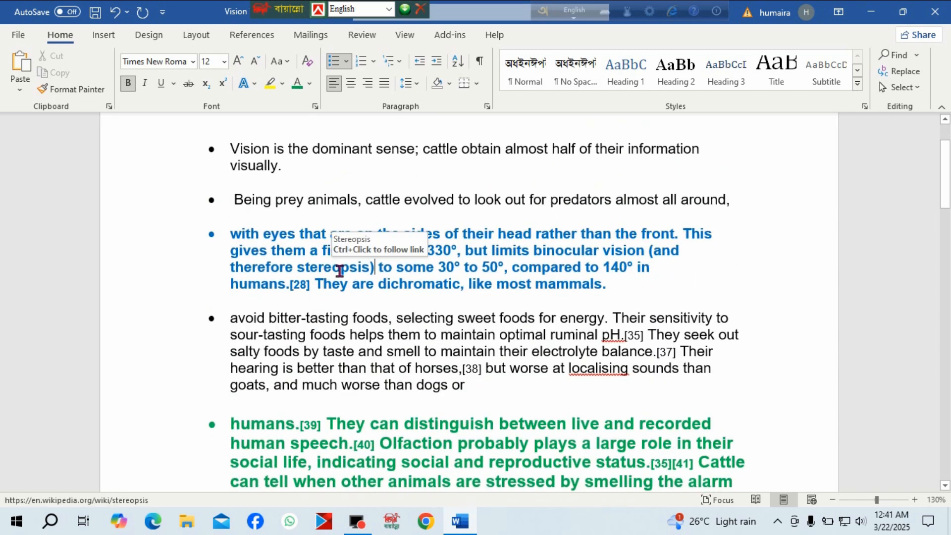
{"action": "scroll", "coordinate": [339, 270], "scroll_direction": "down", "scroll_amount": 1}
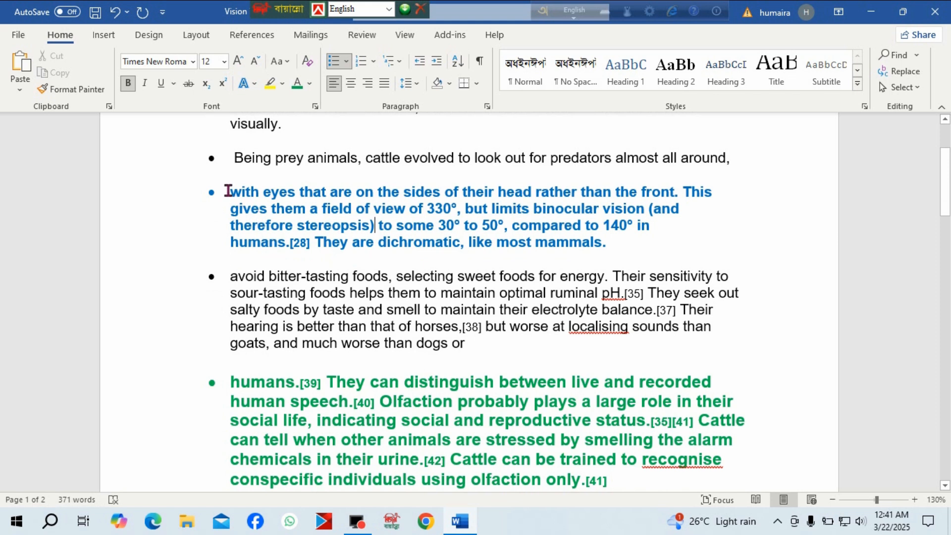
{"action": "left_click_drag", "start_coordinate": [228, 191], "coordinate": [610, 245]}
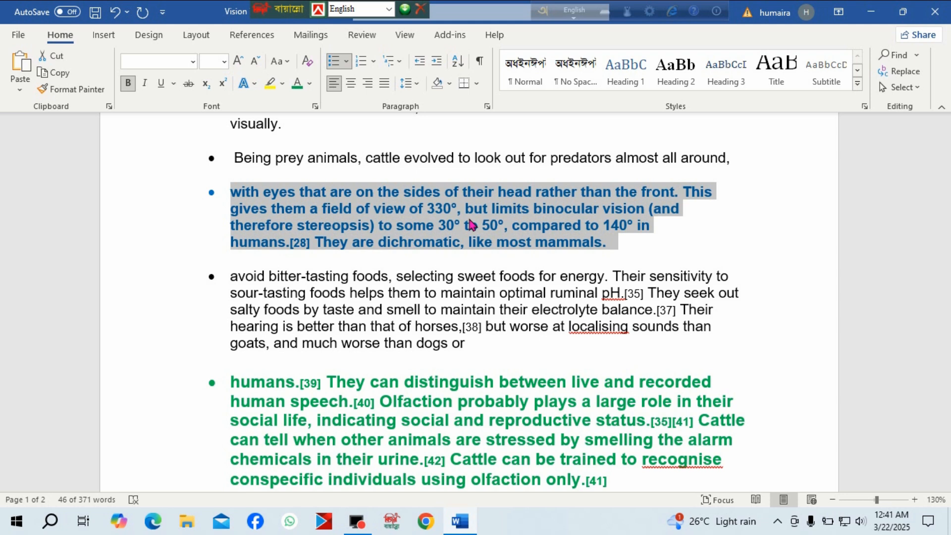
{"action": "key", "text": "ctrl+d"}
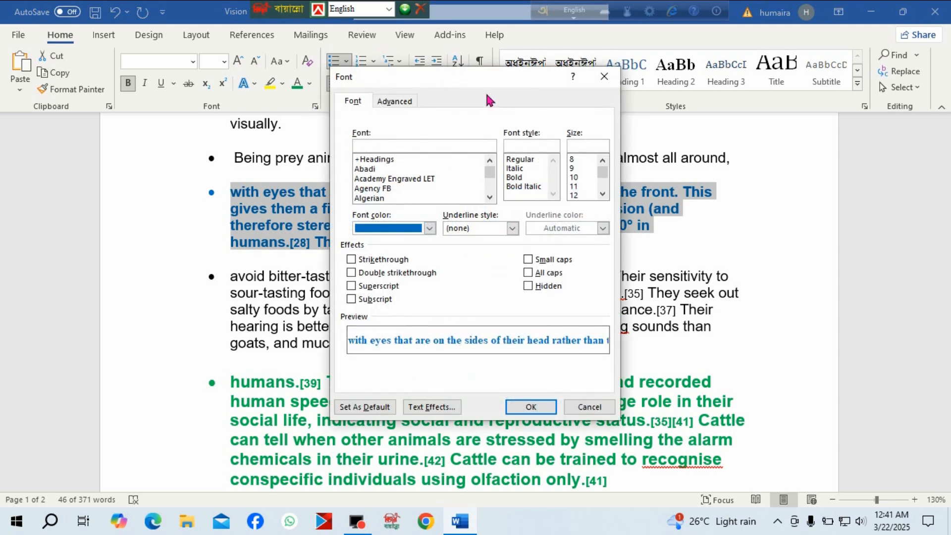
{"action": "left_click_drag", "start_coordinate": [500, 73], "coordinate": [413, 84]}
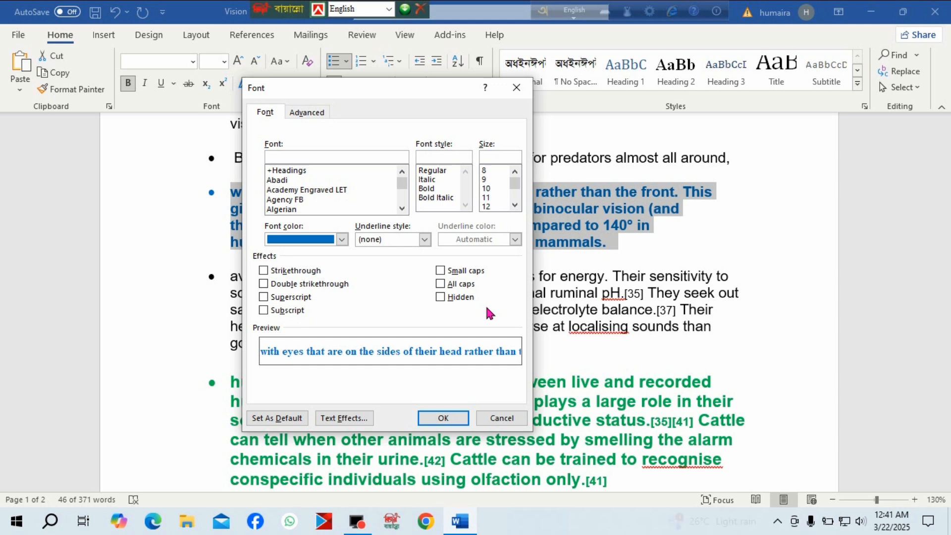
{"action": "left_click", "coordinate": [440, 297]}
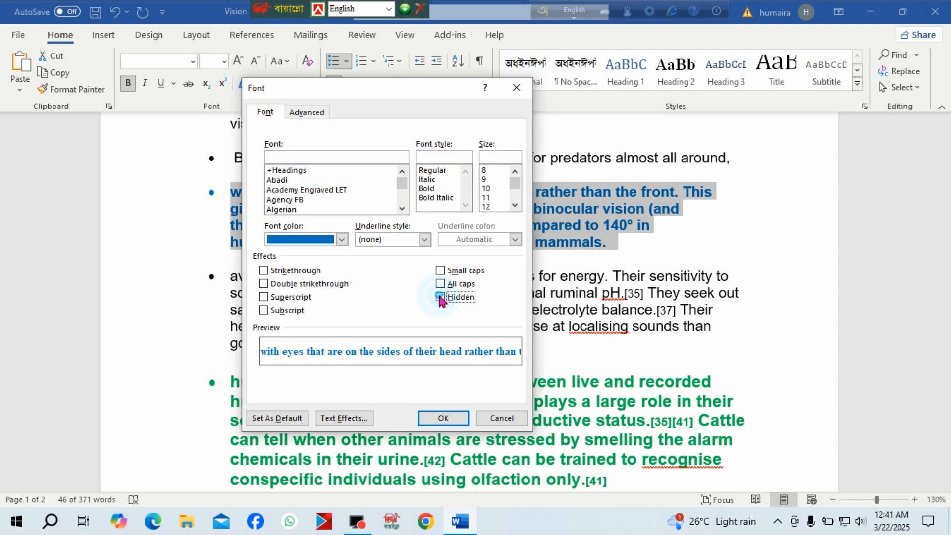
{"action": "left_click", "coordinate": [443, 418]}
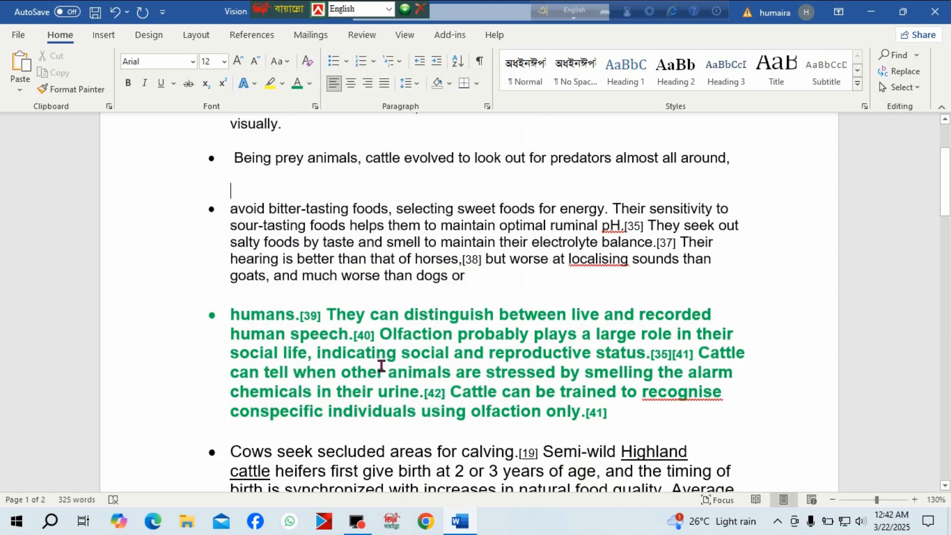
Examine the gap between the "Being prey animals" and "avoid bitter-tasting foods" bullets, where the blue paragraph stood.
{"action": "scroll", "coordinate": [381, 365], "scroll_direction": "up", "scroll_amount": 3}
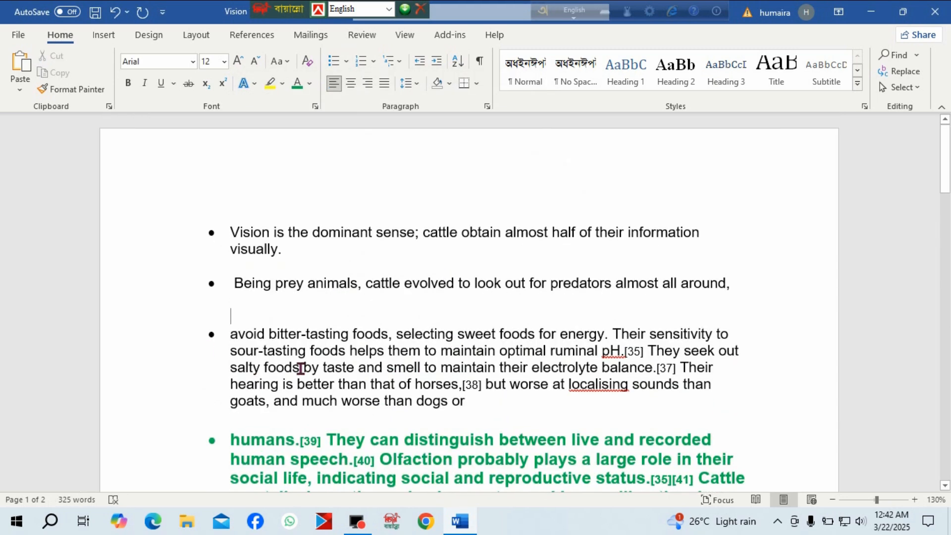
{"action": "scroll", "coordinate": [336, 363], "scroll_direction": "down", "scroll_amount": 1}
{"action": "scroll", "coordinate": [335, 362], "scroll_direction": "up", "scroll_amount": 1}
{"action": "scroll", "coordinate": [341, 321], "scroll_direction": "down", "scroll_amount": 1}
{"action": "scroll", "coordinate": [341, 321], "scroll_direction": "down", "scroll_amount": 1}
{"action": "scroll", "coordinate": [340, 321], "scroll_direction": "up", "scroll_amount": 2}
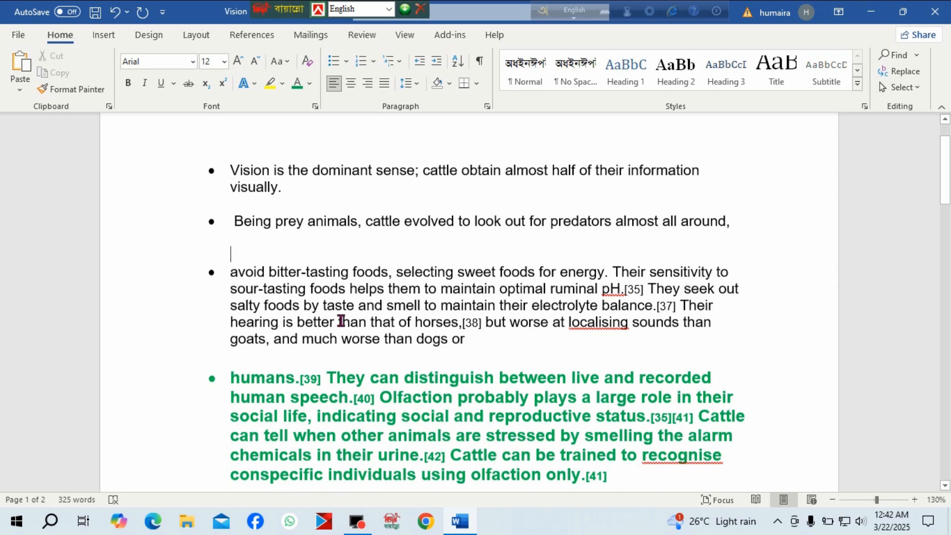
{"action": "scroll", "coordinate": [341, 320], "scroll_direction": "down", "scroll_amount": 2}
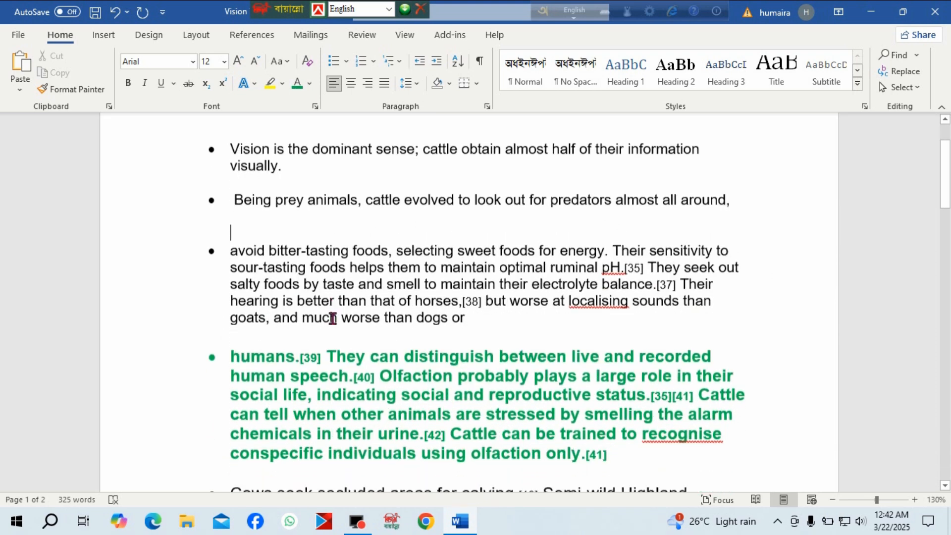
{"action": "left_click", "coordinate": [481, 322]}
{"action": "left_click", "coordinate": [304, 222]}
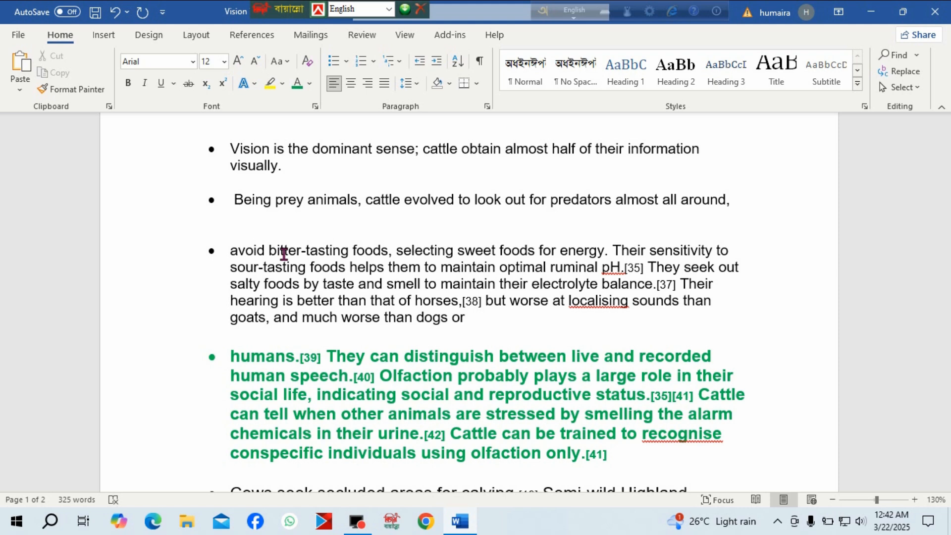
{"action": "scroll", "coordinate": [355, 252], "scroll_direction": "down", "scroll_amount": 1}
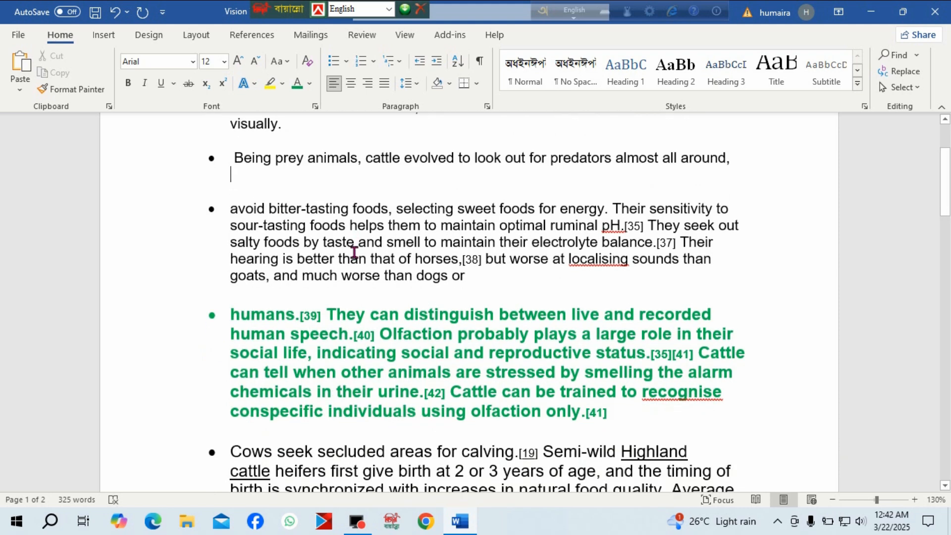
Select the whole document and clear the Hidden font effect to bring back the blue paragraph.
{"action": "key", "text": "ctrl+a"}
{"action": "scroll", "coordinate": [357, 258], "scroll_direction": "up", "scroll_amount": 3}
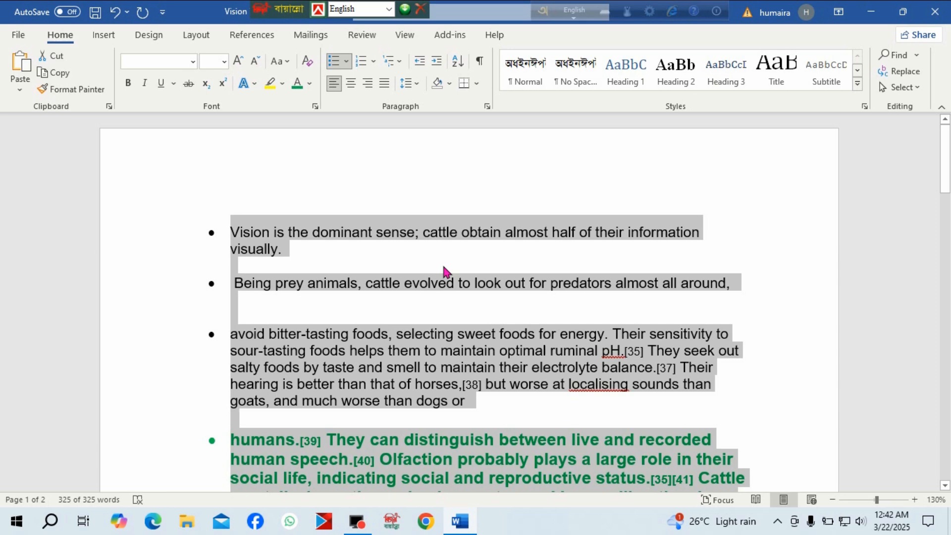
{"action": "key", "text": "ctrl+d"}
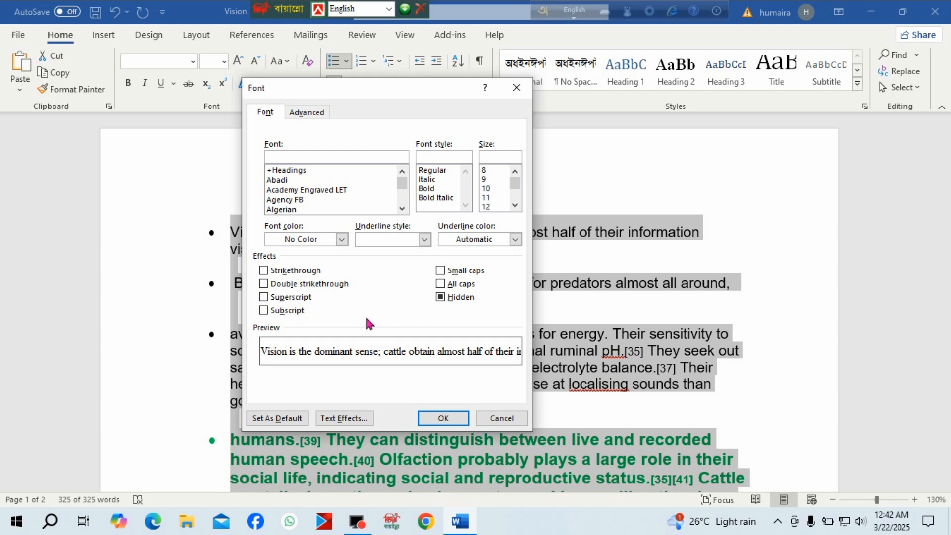
{"action": "left_click", "coordinate": [440, 298]}
{"action": "left_click", "coordinate": [440, 297]}
{"action": "left_click", "coordinate": [437, 418]}
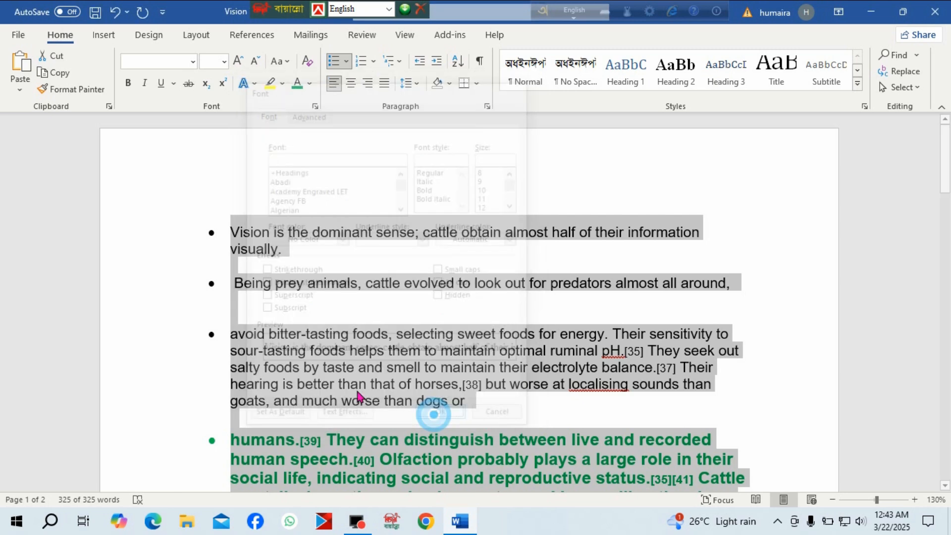
{"action": "left_click", "coordinate": [607, 367]}
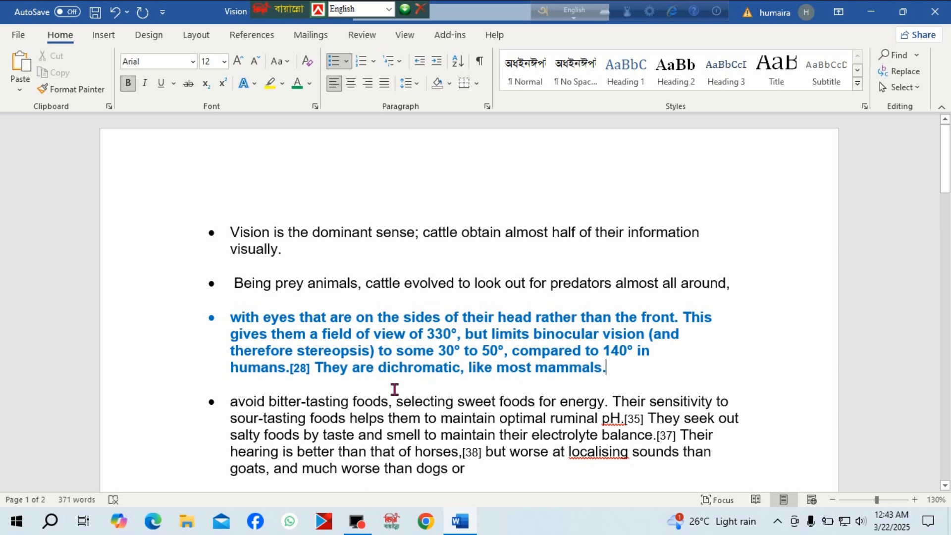
Select the whole document and apply the Hidden font effect to all of its text.
{"action": "key", "text": "ctrl+a"}
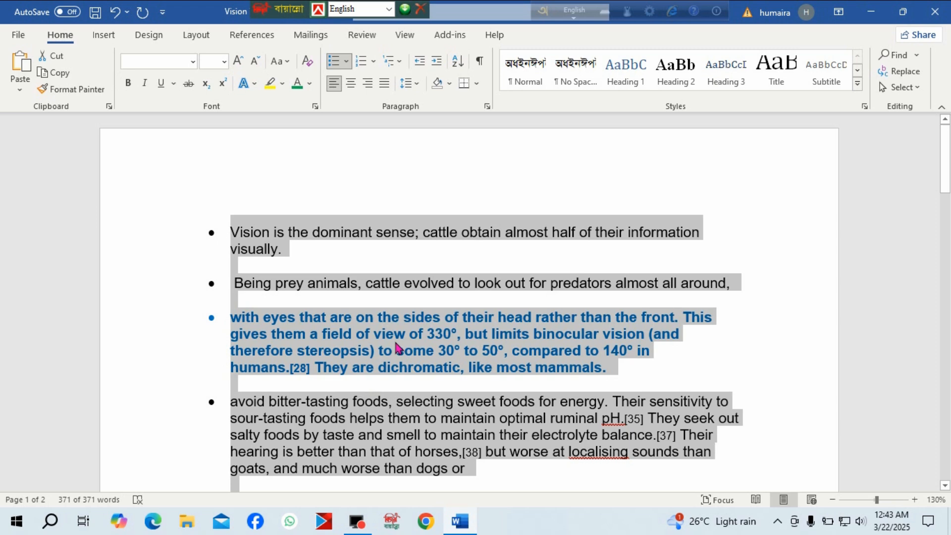
{"action": "scroll", "coordinate": [397, 347], "scroll_direction": "down", "scroll_amount": 4}
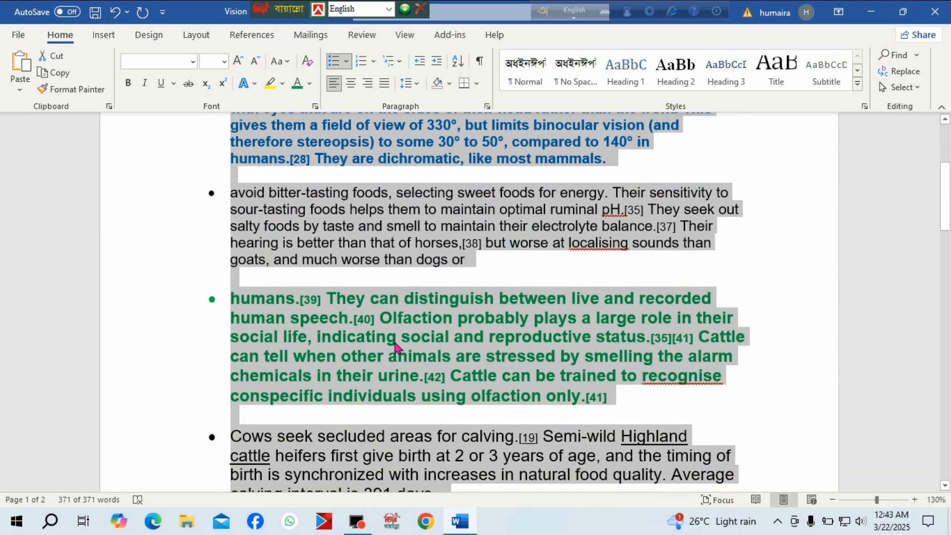
{"action": "scroll", "coordinate": [396, 345], "scroll_direction": "up", "scroll_amount": 4}
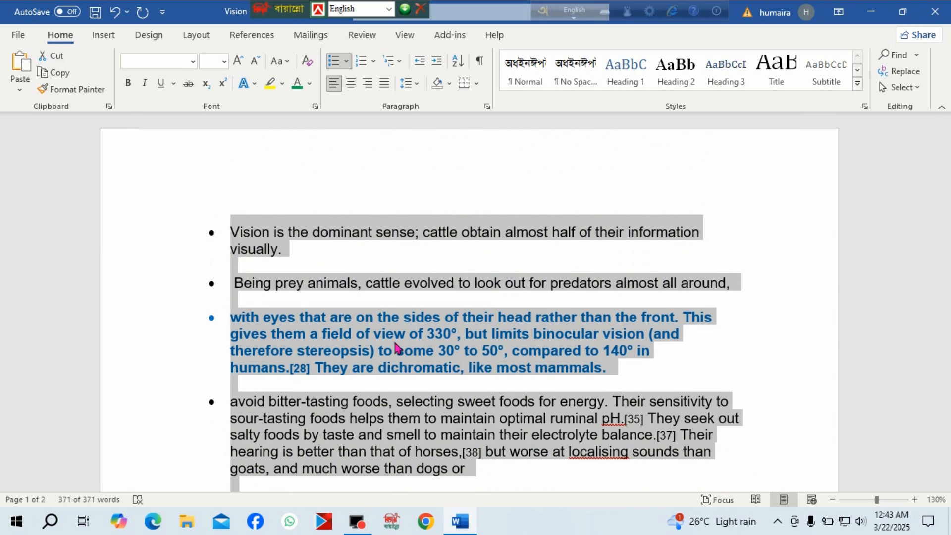
{"action": "key", "text": "ctrl+d"}
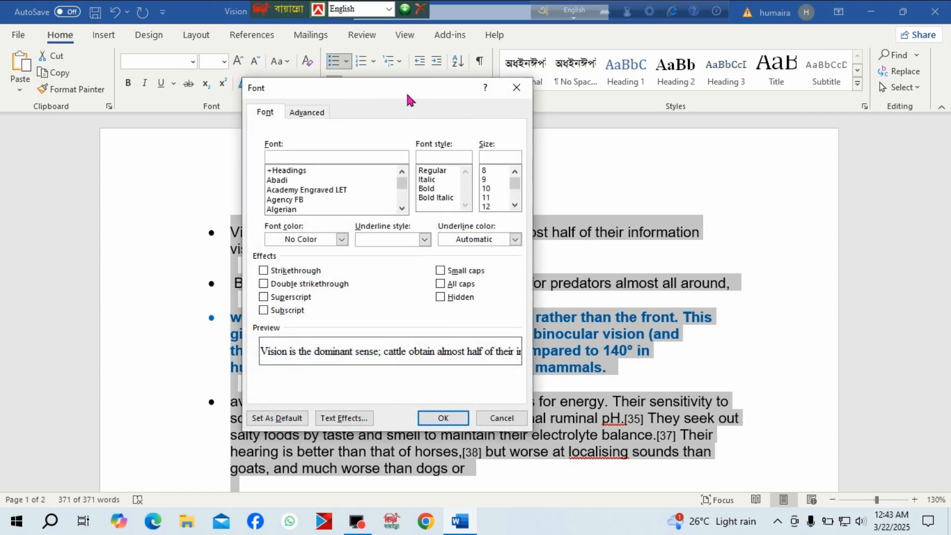
{"action": "left_click_drag", "start_coordinate": [407, 97], "coordinate": [357, 158]}
{"action": "left_click", "coordinate": [464, 148]}
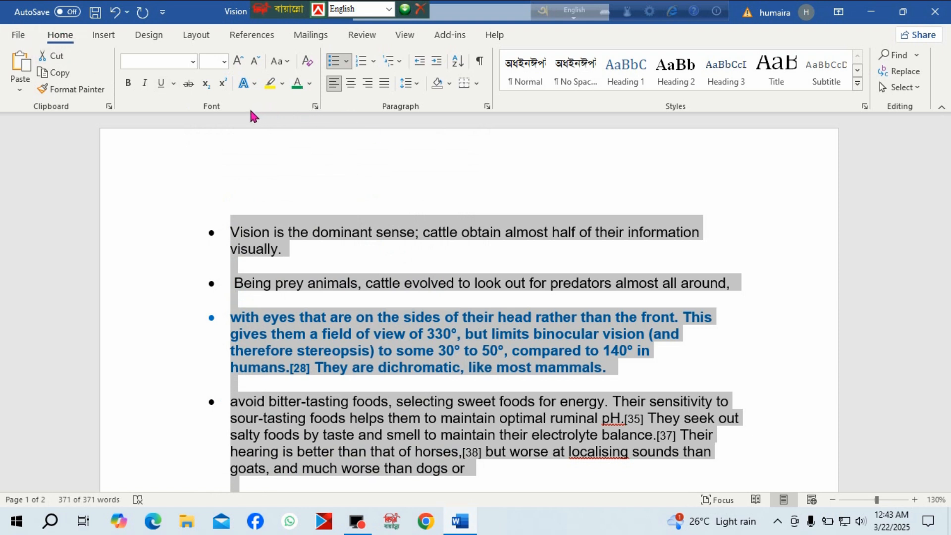
{"action": "left_click", "coordinate": [314, 106]}
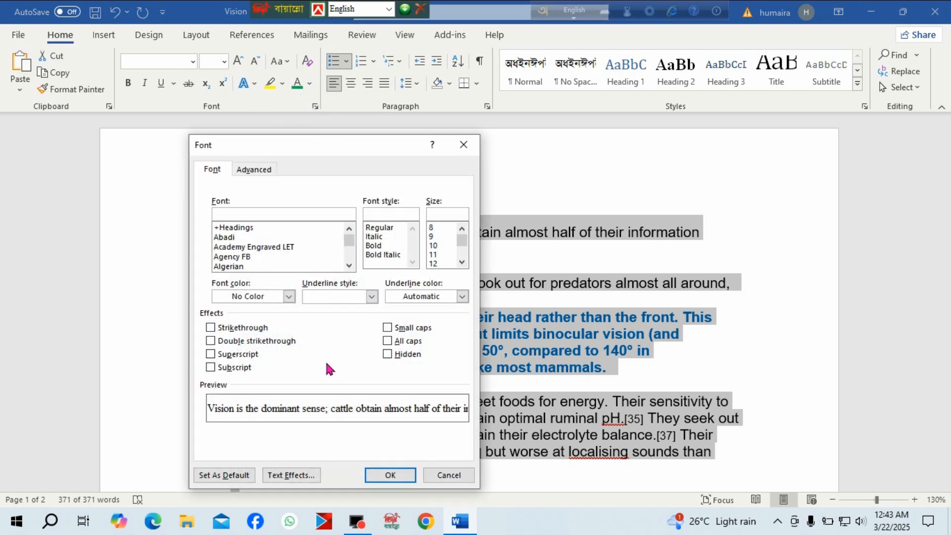
{"action": "left_click", "coordinate": [388, 354]}
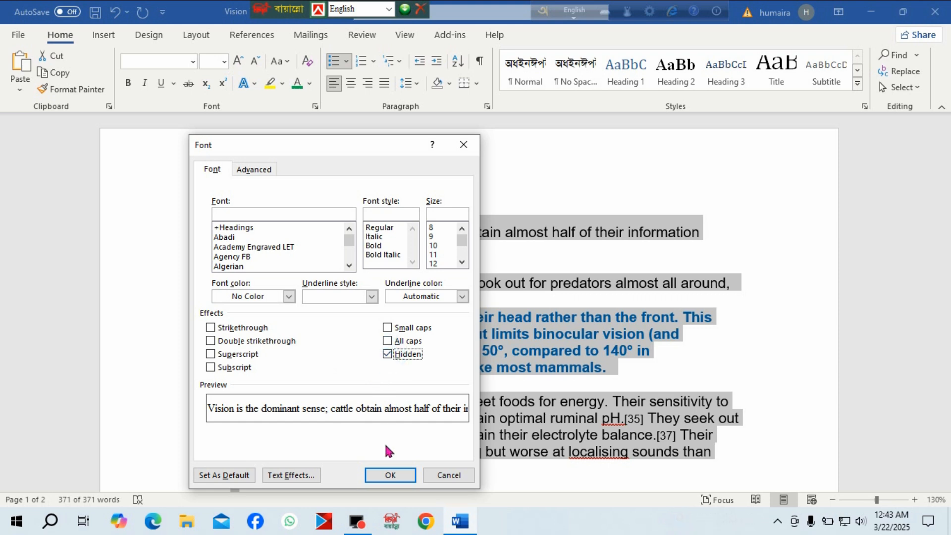
{"action": "left_click", "coordinate": [389, 475]}
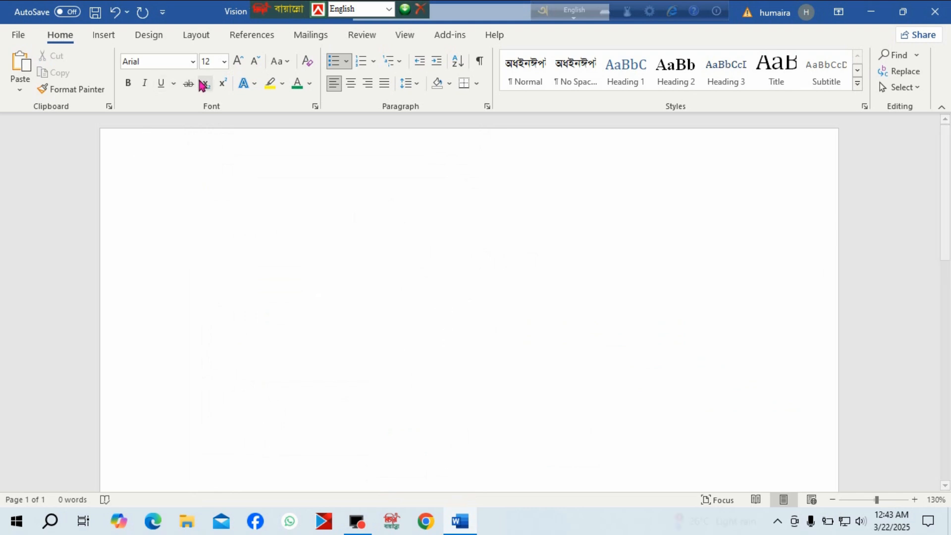
Set the font at the insertion point on the blank page to Times New Roman.
{"action": "left_click", "coordinate": [193, 62]}
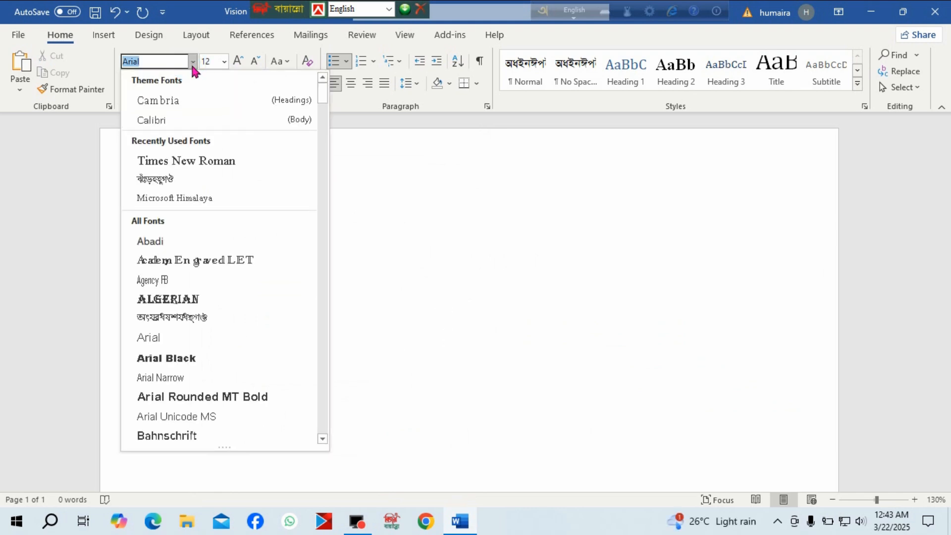
{"action": "left_click", "coordinate": [196, 160]}
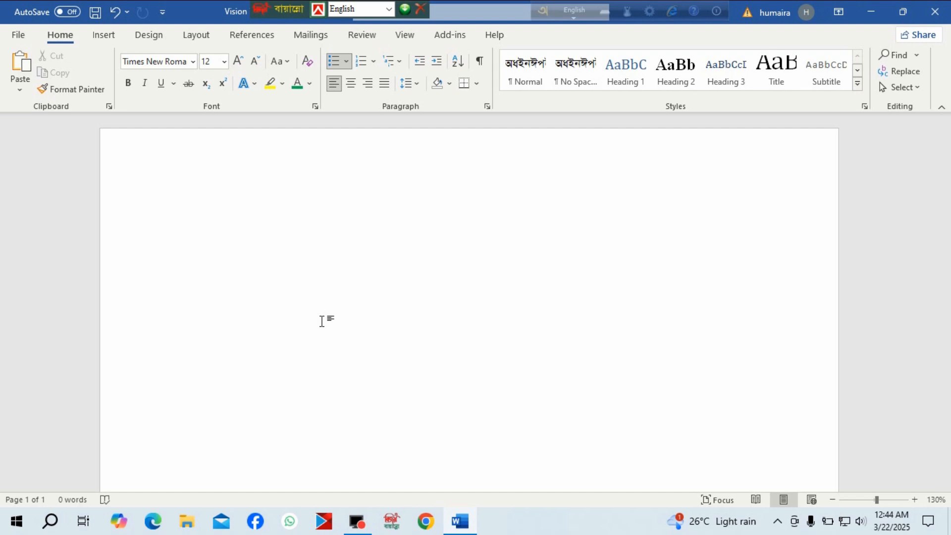
Unhide all of the document's text by clearing the Hidden font effect for everything, and look over the restored paragraphs.
{"action": "key", "text": "ctrl+a"}
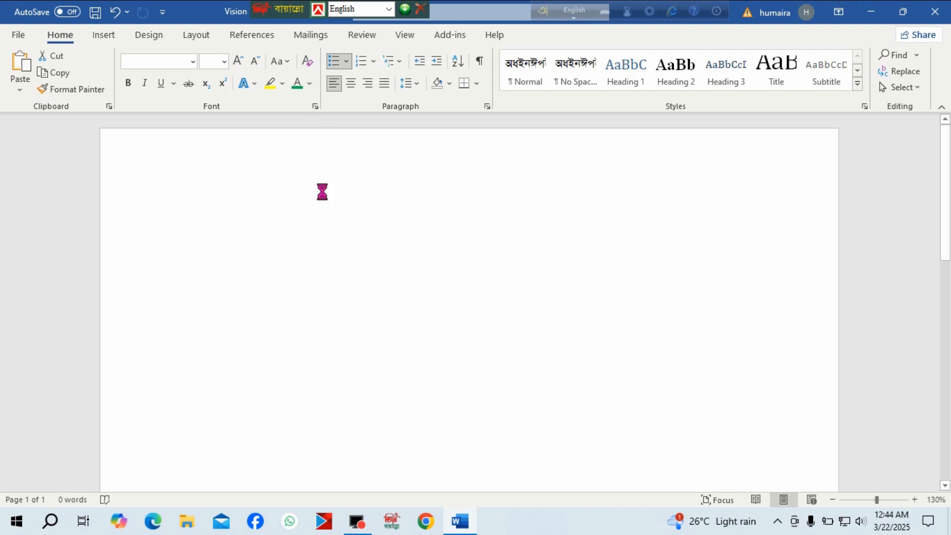
{"action": "key", "text": "ctrl+d"}
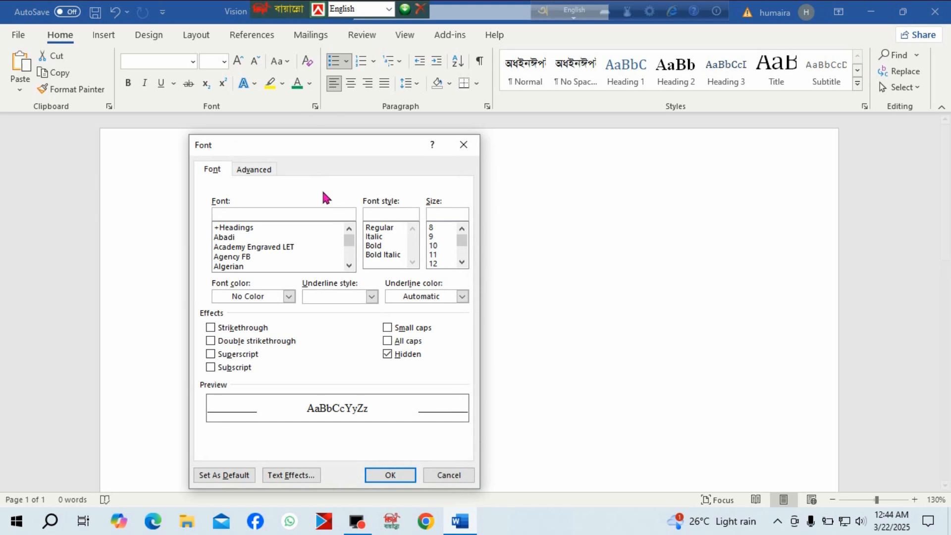
{"action": "left_click", "coordinate": [388, 354]}
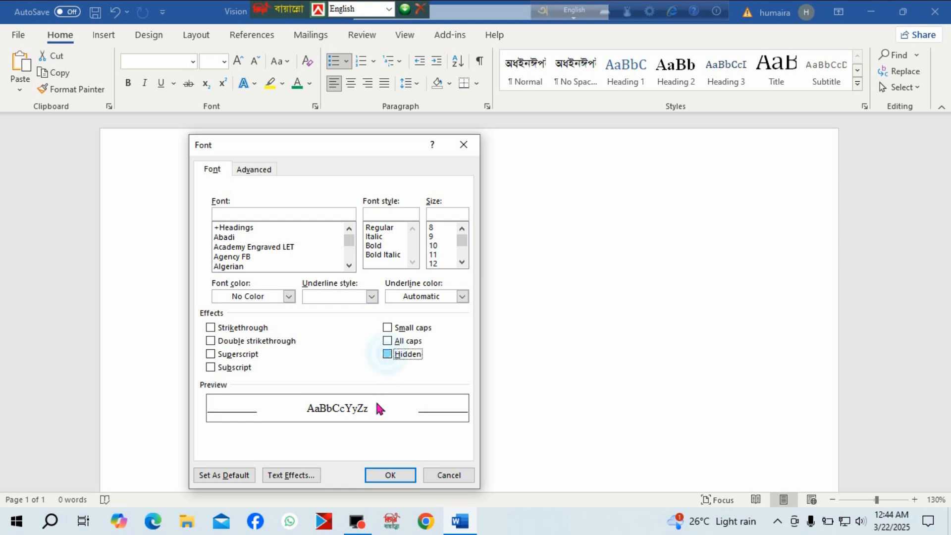
{"action": "left_click", "coordinate": [390, 475]}
{"action": "scroll", "coordinate": [502, 370], "scroll_direction": "down", "scroll_amount": 4}
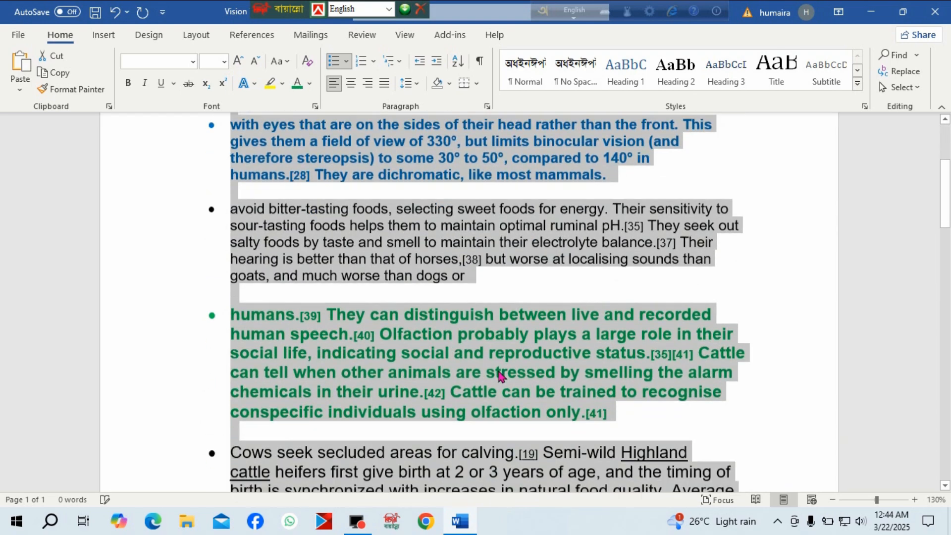
{"action": "scroll", "coordinate": [498, 376], "scroll_direction": "down", "scroll_amount": 6}
{"action": "scroll", "coordinate": [493, 376], "scroll_direction": "up", "scroll_amount": 6}
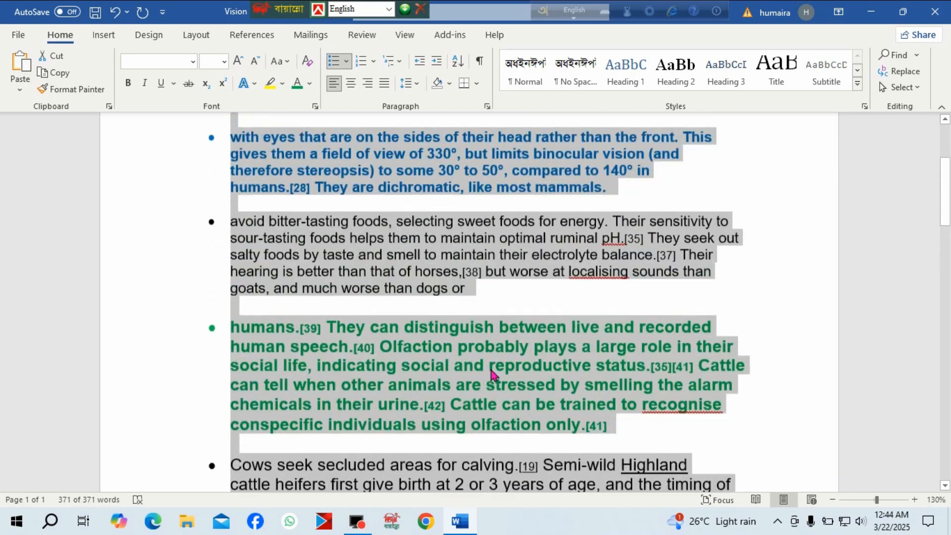
{"action": "scroll", "coordinate": [493, 376], "scroll_direction": "up", "scroll_amount": 4}
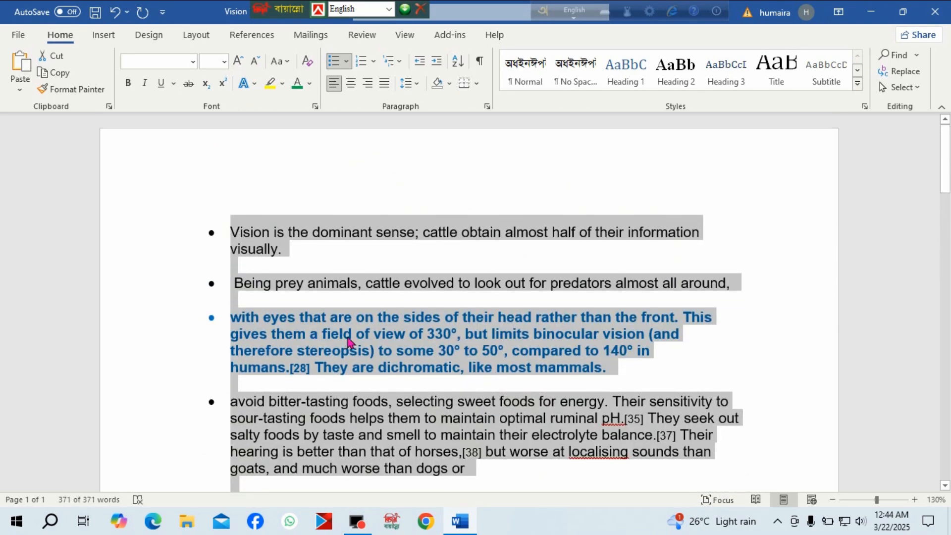